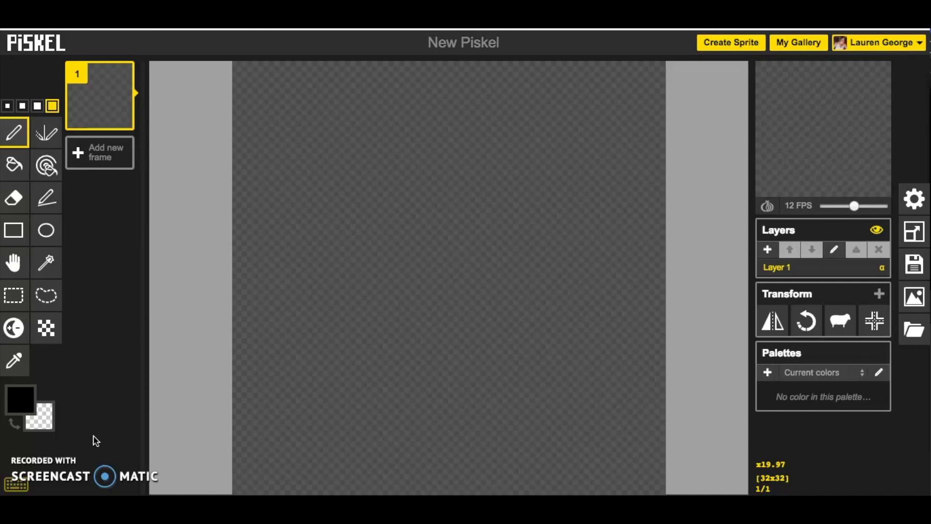
Select the Circle tool to start drawing on the blank 32x32 canvas.
{"action": "left_click", "coordinate": [98, 436]}
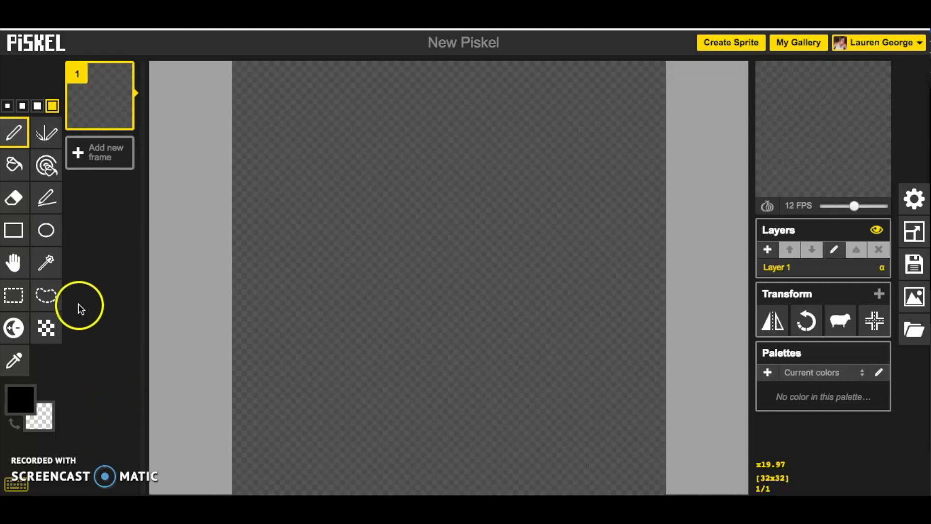
{"action": "left_click", "coordinate": [47, 236]}
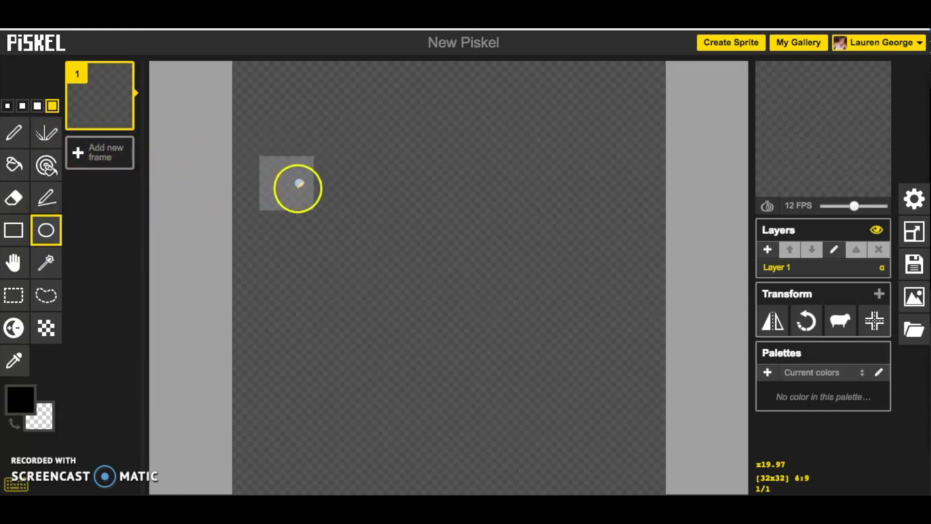
With pen size 1, draw a black oval from the canvas top-left to about 30:21.
{"action": "left_click", "coordinate": [7, 106]}
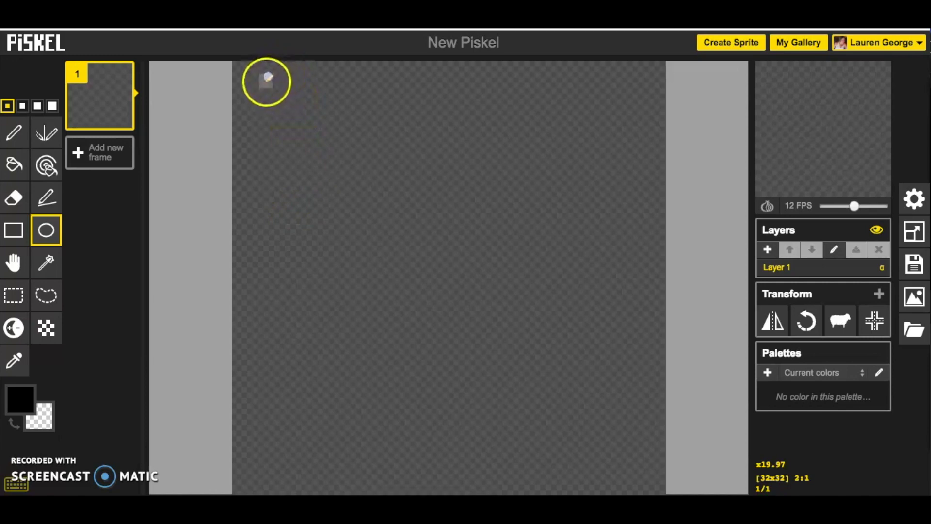
{"action": "left_click_drag", "start_coordinate": [266, 80], "coordinate": [643, 334]}
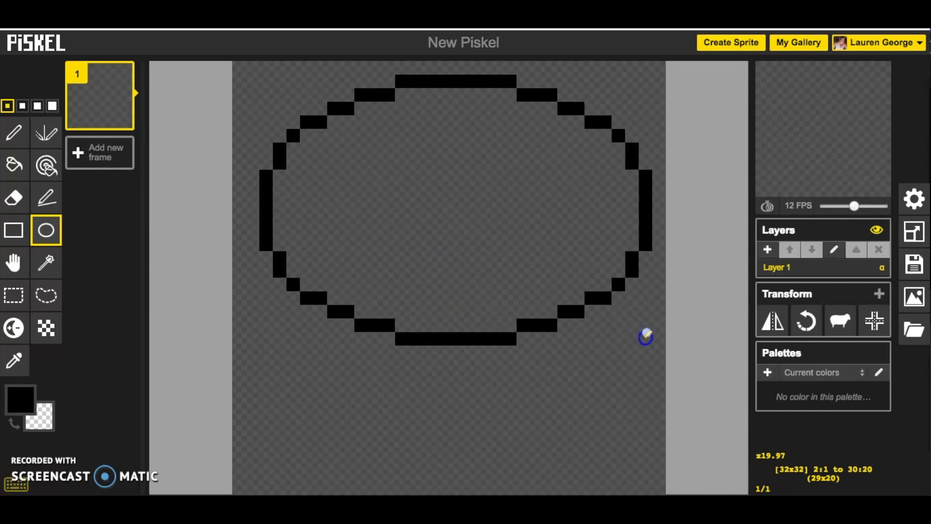
{"action": "left_click_drag", "start_coordinate": [650, 342], "coordinate": [655, 349]}
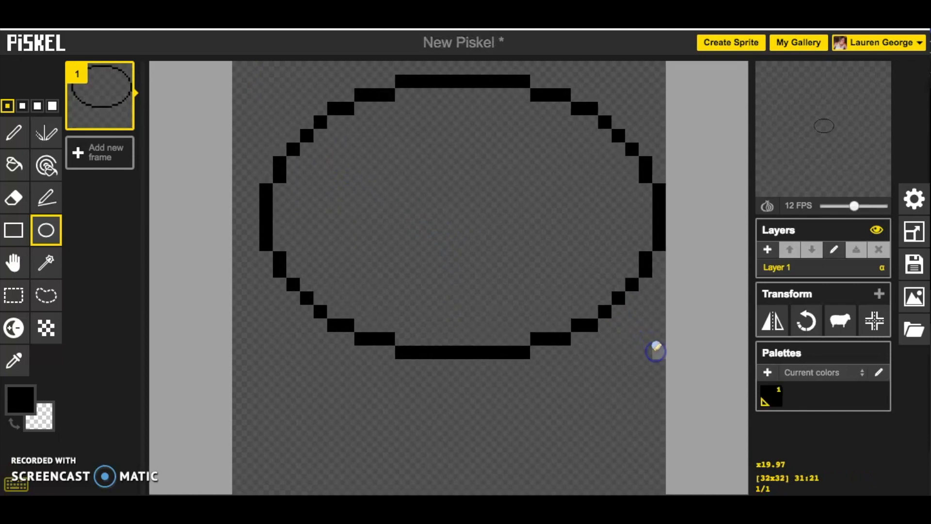
{"action": "left_click", "coordinate": [17, 264]}
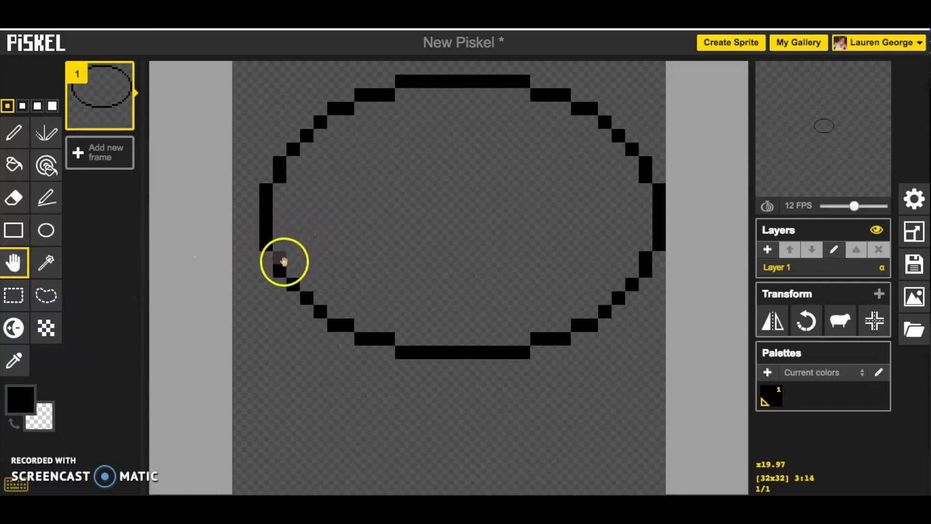
Drag the black cap oval one pixel to the left with the Move tool.
{"action": "mouse_move", "coordinate": [276, 264]}
{"action": "left_mouse_down"}
{"action": "mouse_move", "coordinate": [267, 263]}
{"action": "mouse_move", "coordinate": [271, 252]}
{"action": "left_mouse_up"}
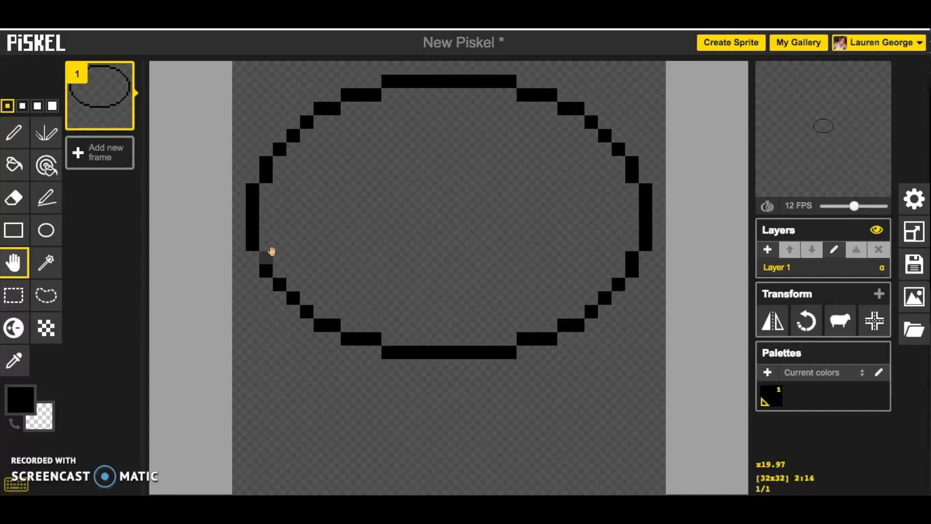
{"action": "left_click_drag", "start_coordinate": [276, 254], "coordinate": [256, 259]}
{"action": "mouse_move", "coordinate": [270, 272]}
{"action": "left_mouse_down"}
{"action": "mouse_move", "coordinate": [310, 339]}
{"action": "mouse_move", "coordinate": [405, 388]}
{"action": "left_mouse_up"}
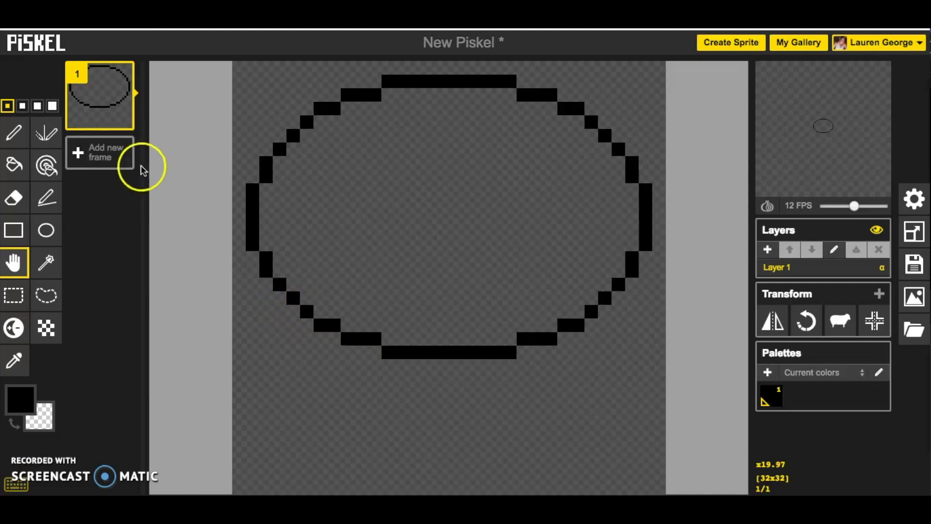
Mirror-draw the stem's sides, diagonal steps and bottom line, plus a line across the cap base.
{"action": "left_click", "coordinate": [46, 137]}
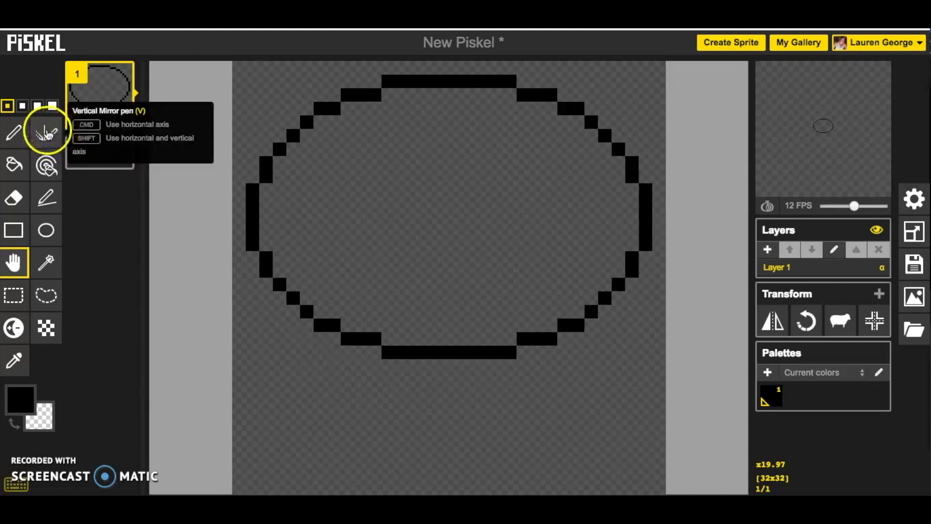
{"action": "left_click", "coordinate": [46, 133]}
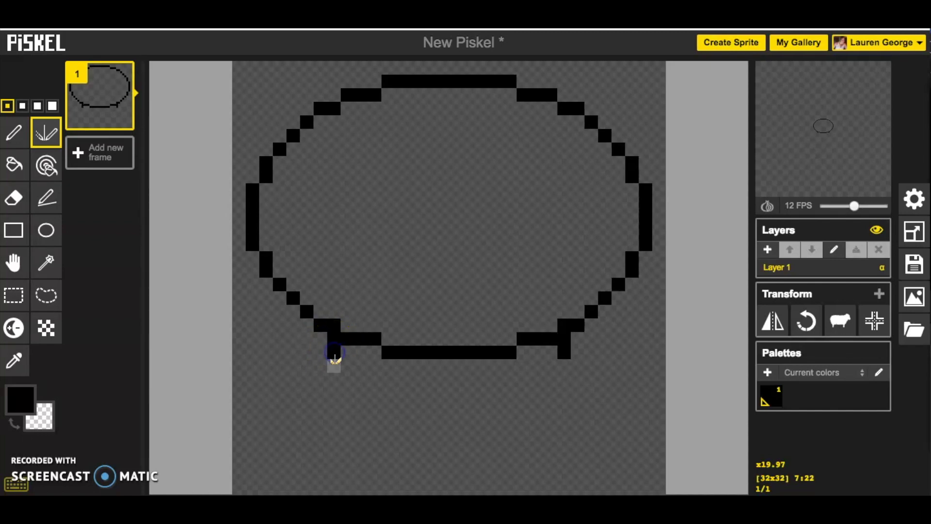
{"action": "left_click", "coordinate": [338, 382]}
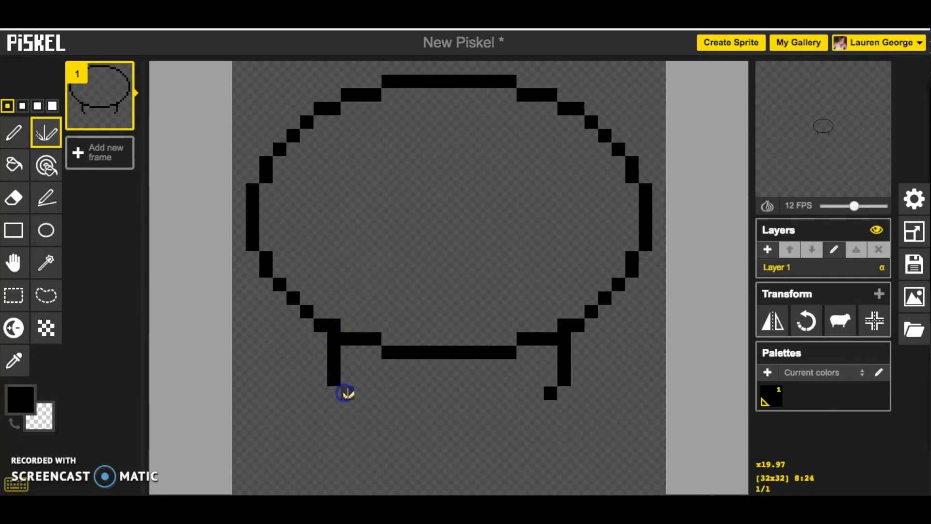
{"action": "left_click_drag", "start_coordinate": [345, 392], "coordinate": [360, 406]}
{"action": "left_click", "coordinate": [379, 416]}
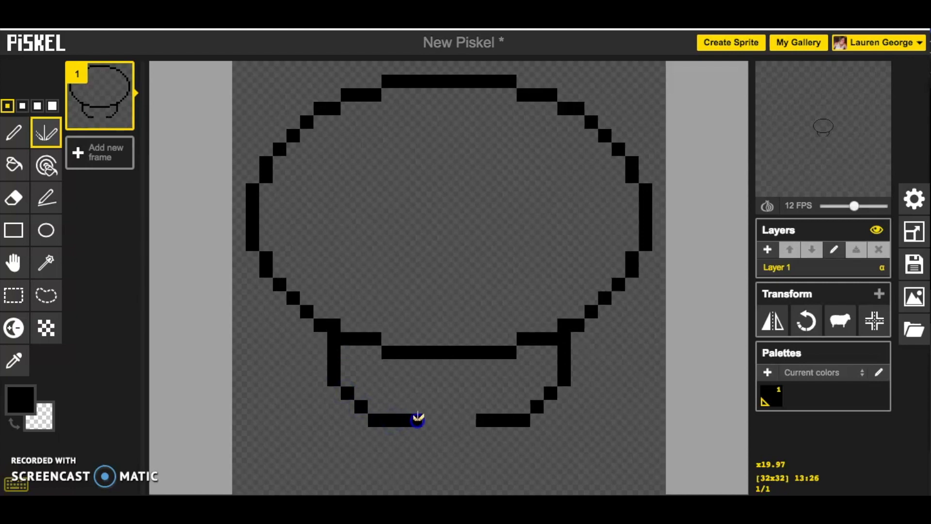
{"action": "left_click_drag", "start_coordinate": [418, 418], "coordinate": [441, 417]}
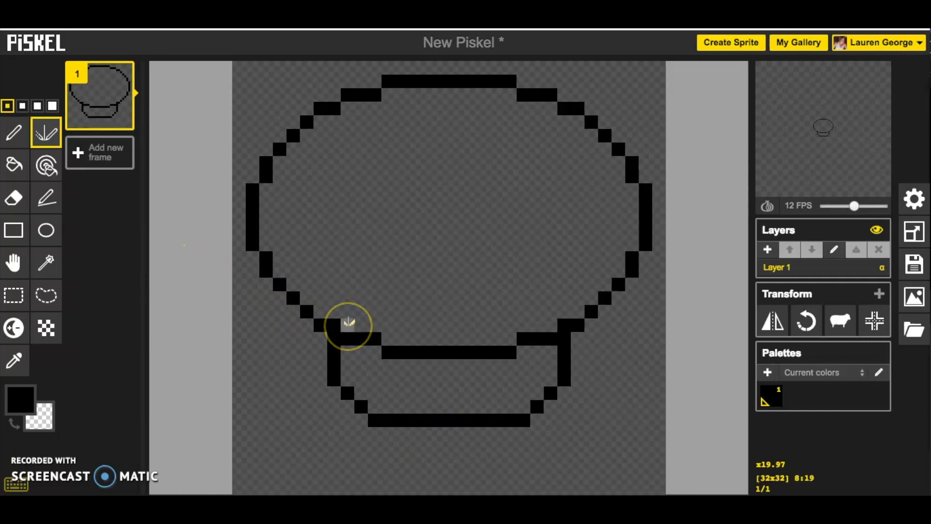
{"action": "left_click_drag", "start_coordinate": [348, 326], "coordinate": [379, 309]}
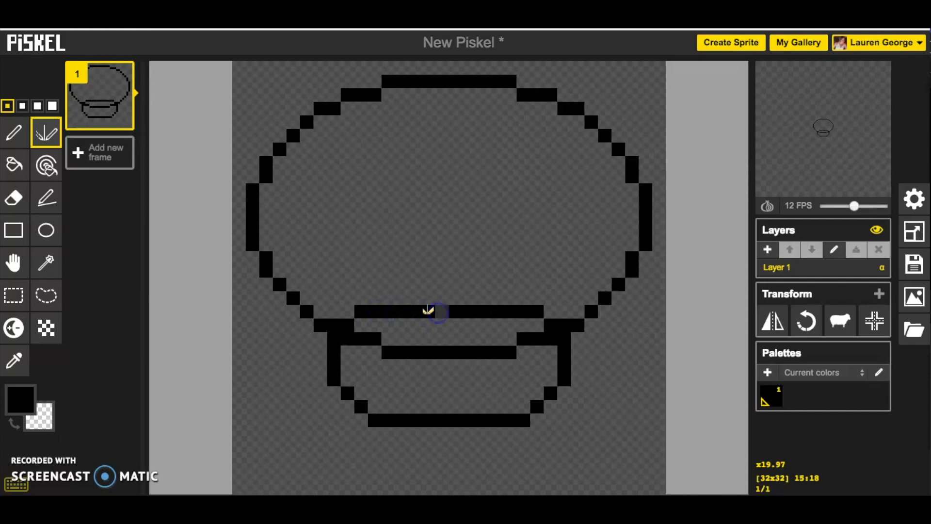
{"action": "left_click", "coordinate": [15, 198]}
Erase the old oval bottom inside the stem and patch gaps in the cap's base line.
{"action": "mouse_move", "coordinate": [355, 326]}
{"action": "left_mouse_down"}
{"action": "mouse_move", "coordinate": [375, 349]}
{"action": "mouse_move", "coordinate": [366, 339]}
{"action": "mouse_move", "coordinate": [496, 353]}
{"action": "left_mouse_up"}
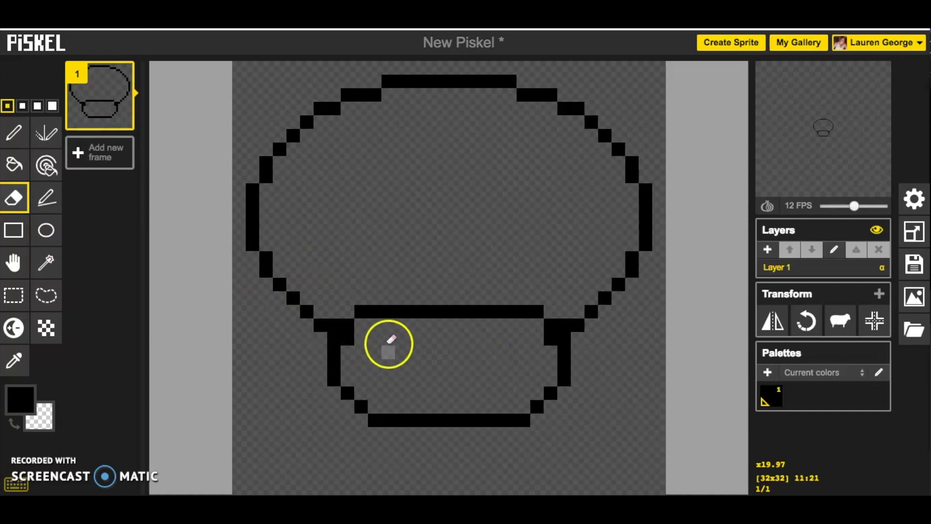
{"action": "left_click", "coordinate": [53, 140]}
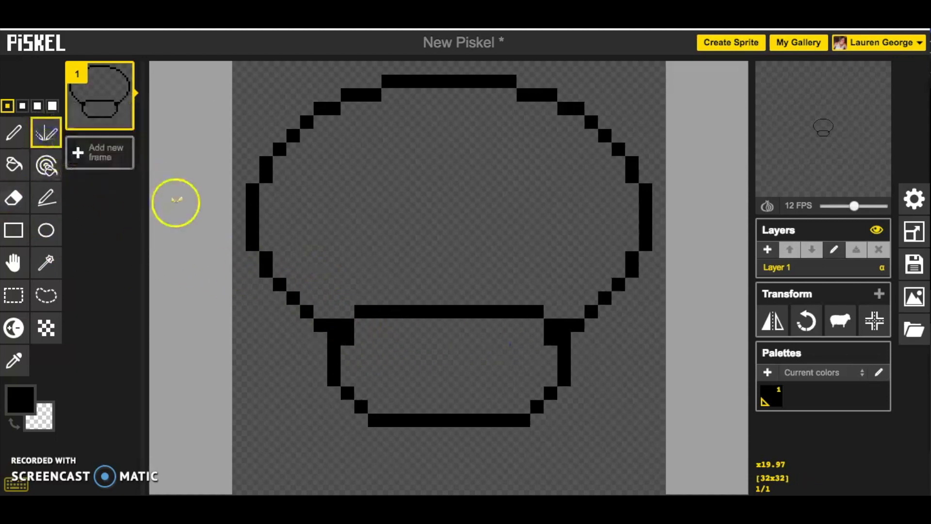
{"action": "left_click_drag", "start_coordinate": [359, 311], "coordinate": [390, 311]}
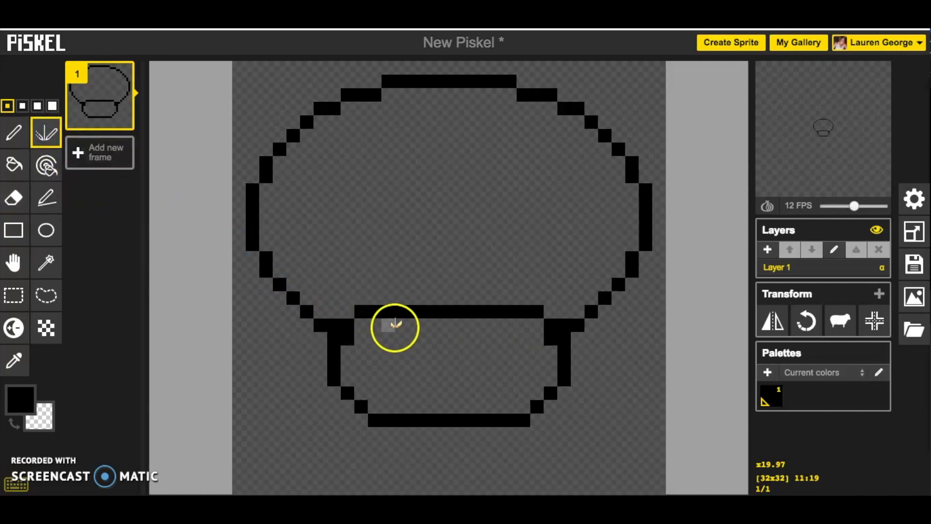
Draw two short mirrored vertical lines just below the cap's base line.
{"action": "left_click", "coordinate": [414, 325]}
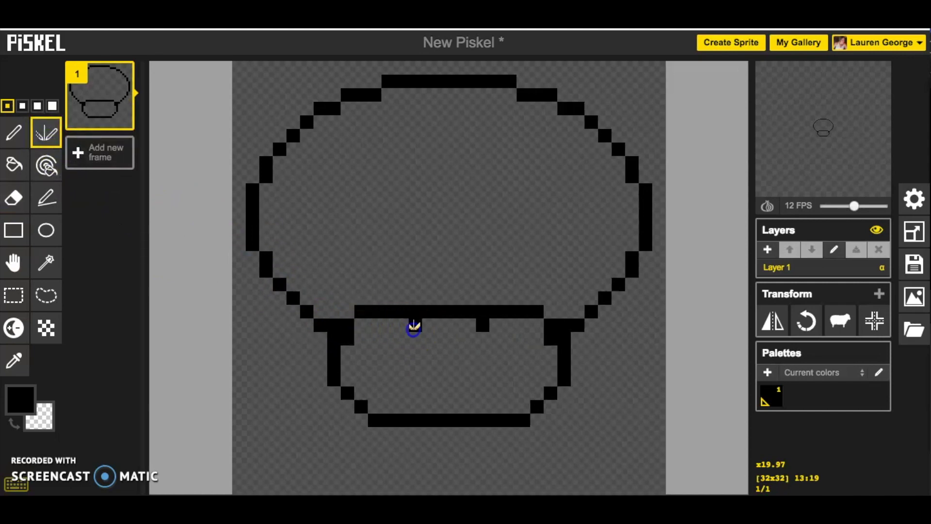
{"action": "left_click_drag", "start_coordinate": [413, 326], "coordinate": [416, 348]}
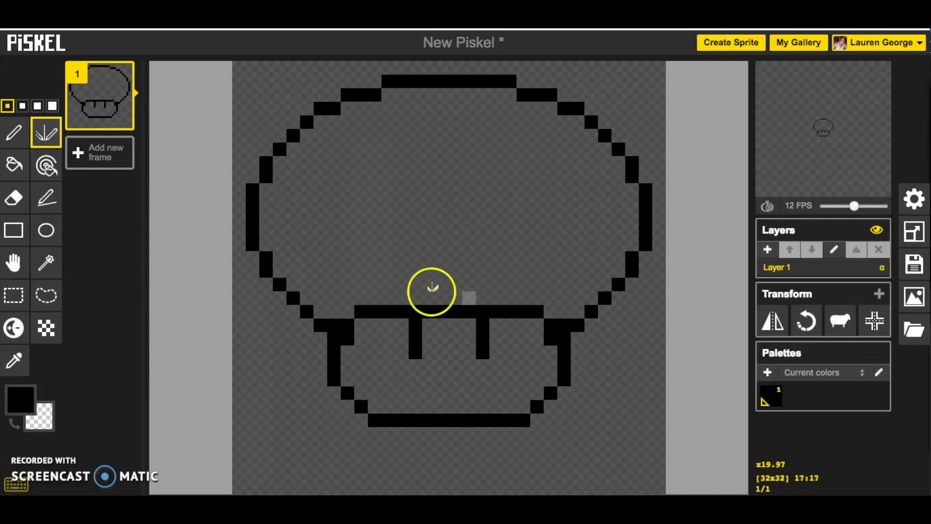
{"action": "left_click", "coordinate": [59, 234]}
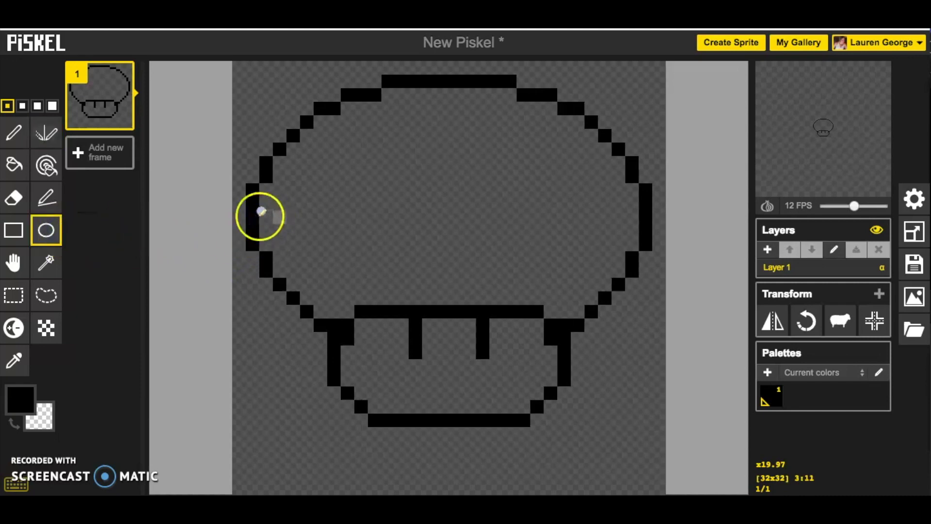
In colour #eee2e2, draw four oval spots on the cap: left, top, right and lower.
{"action": "left_click", "coordinate": [32, 404]}
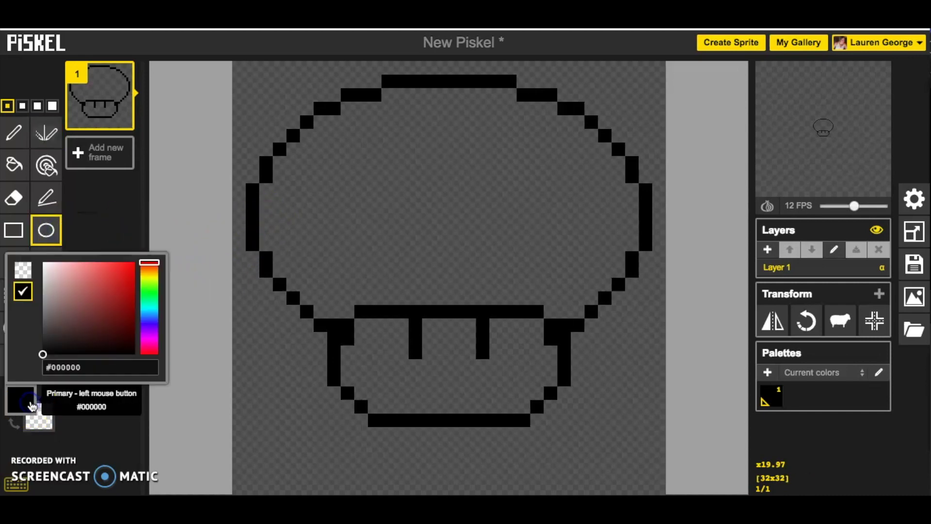
{"action": "left_click", "coordinate": [48, 268]}
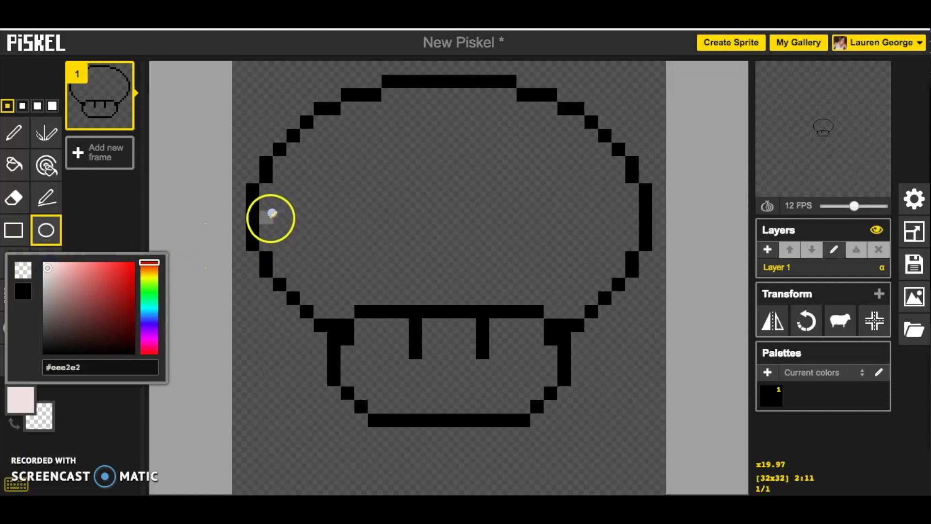
{"action": "left_click_drag", "start_coordinate": [270, 213], "coordinate": [396, 272]}
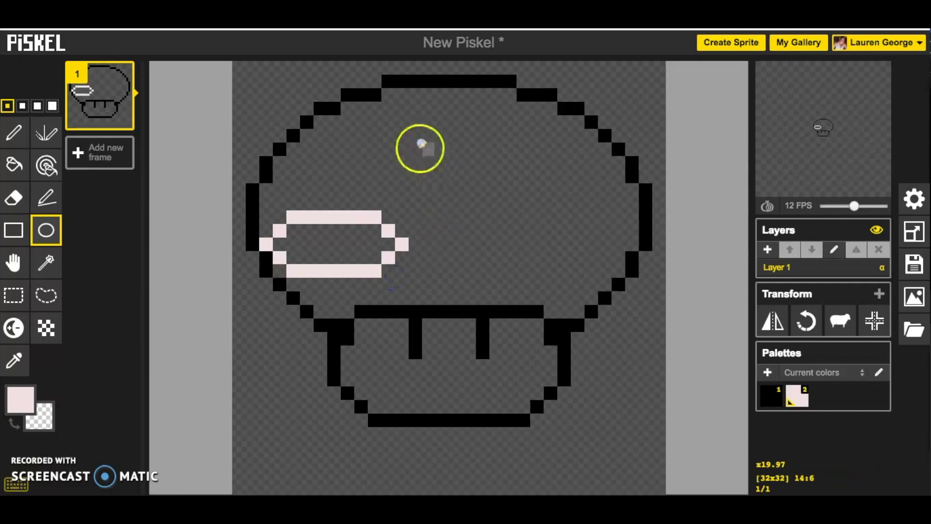
{"action": "left_click_drag", "start_coordinate": [381, 110], "coordinate": [514, 186]}
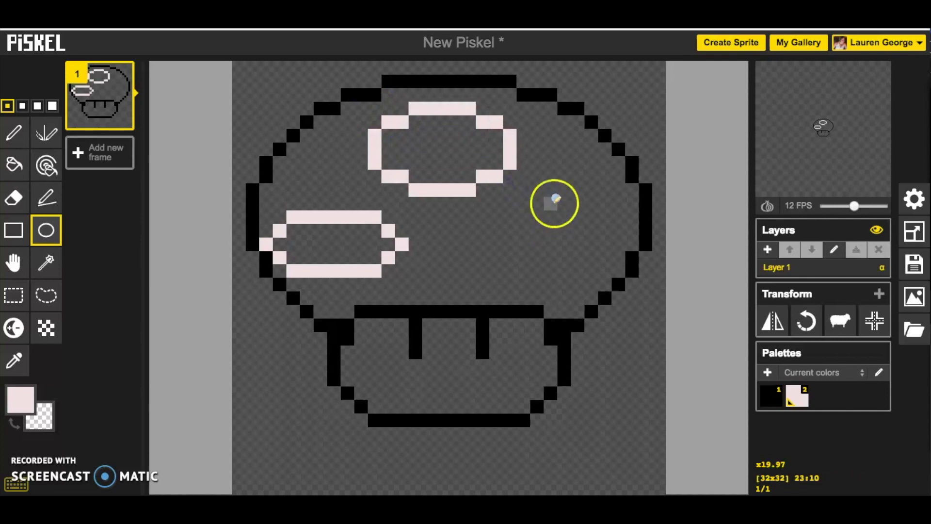
{"action": "left_click_drag", "start_coordinate": [559, 168], "coordinate": [616, 234]}
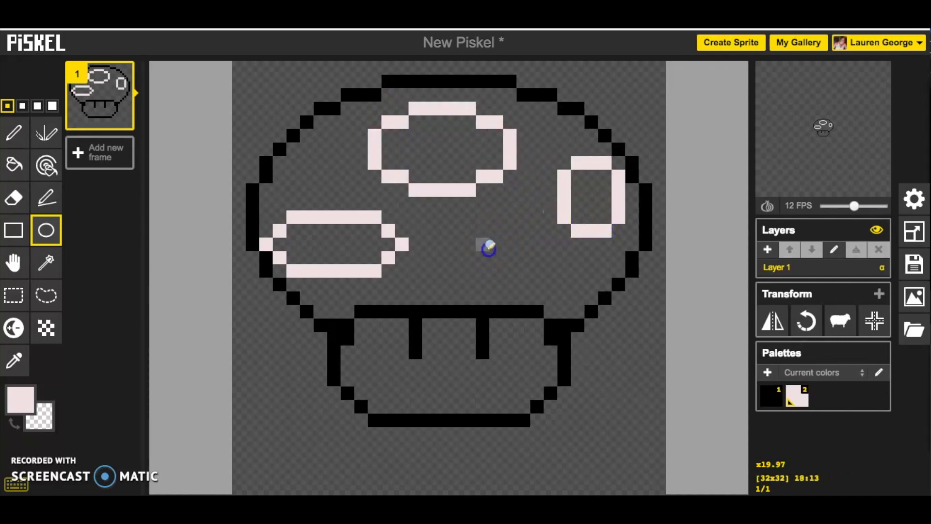
{"action": "left_click_drag", "start_coordinate": [486, 245], "coordinate": [565, 292]}
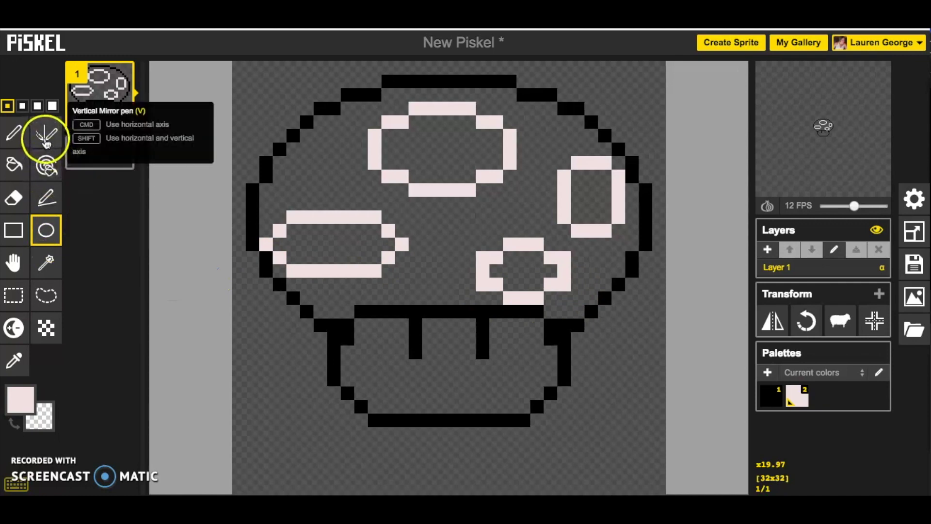
{"action": "left_click", "coordinate": [13, 238]}
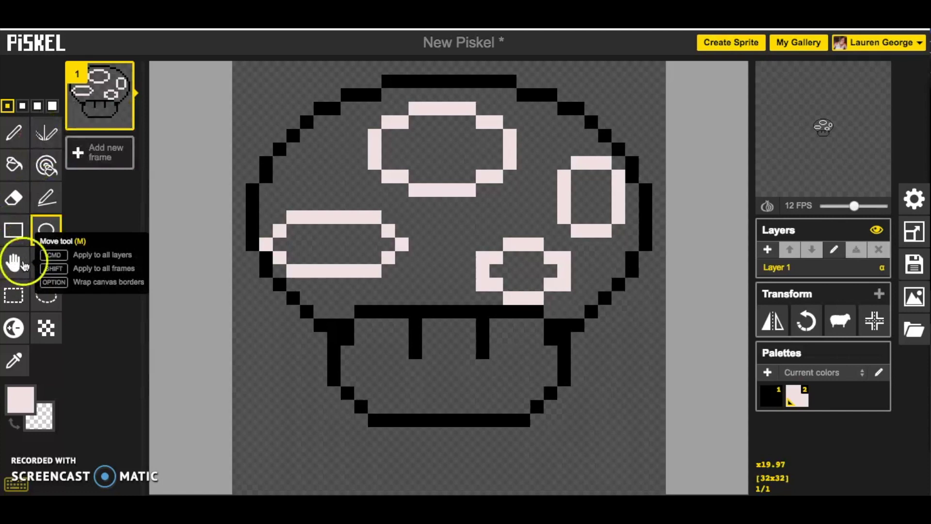
Bucket-fill the left, top, right and small lower spots solid pale pink.
{"action": "left_click", "coordinate": [15, 165]}
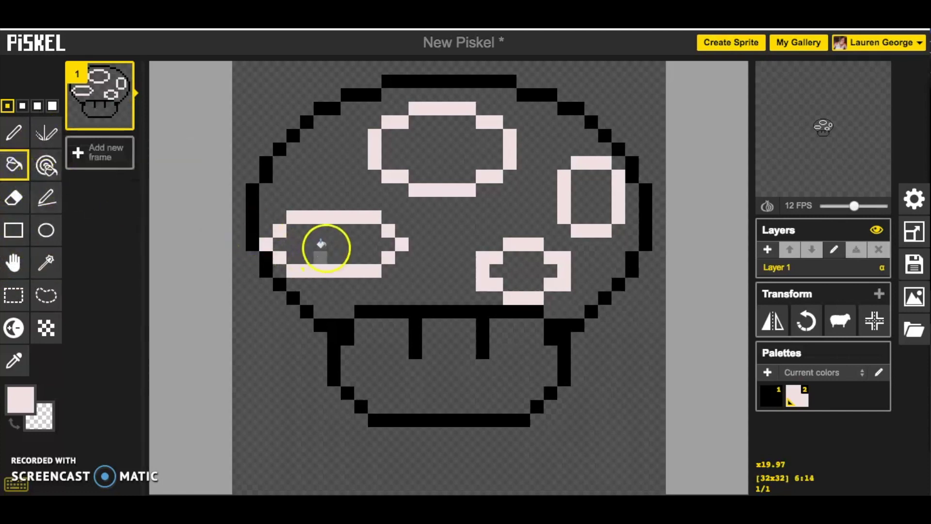
{"action": "left_click", "coordinate": [323, 244]}
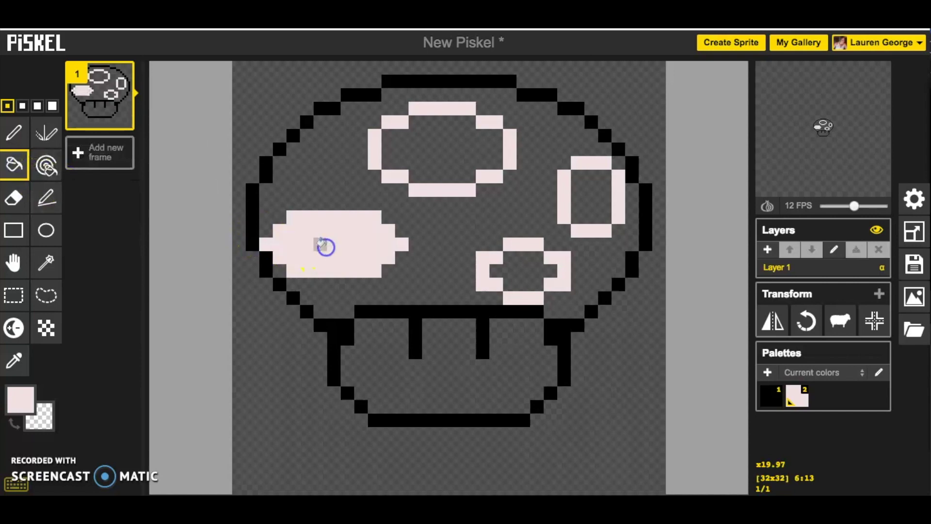
{"action": "left_click", "coordinate": [425, 150]}
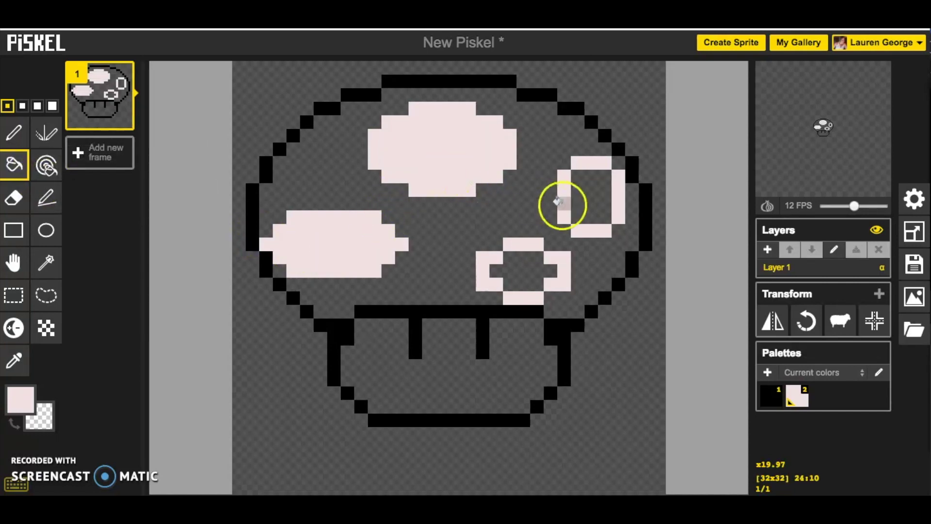
{"action": "left_click", "coordinate": [587, 197]}
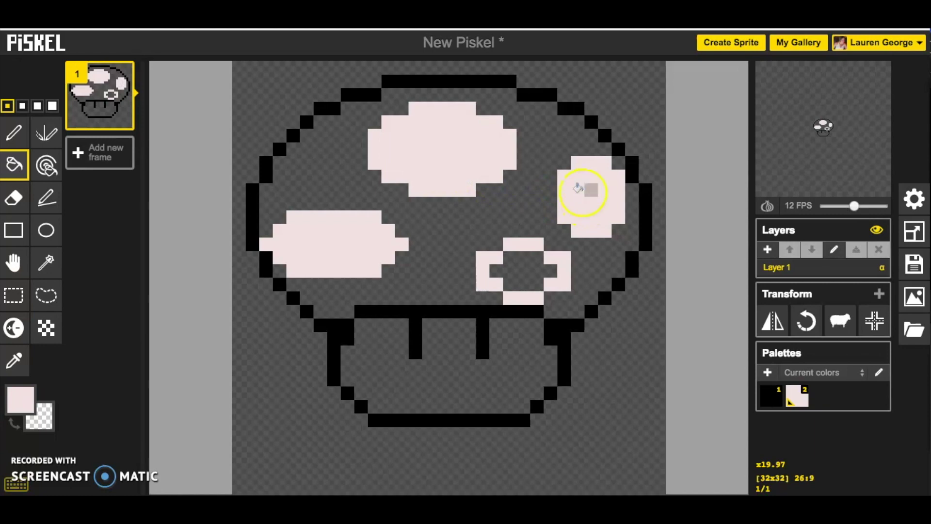
{"action": "left_click", "coordinate": [521, 266]}
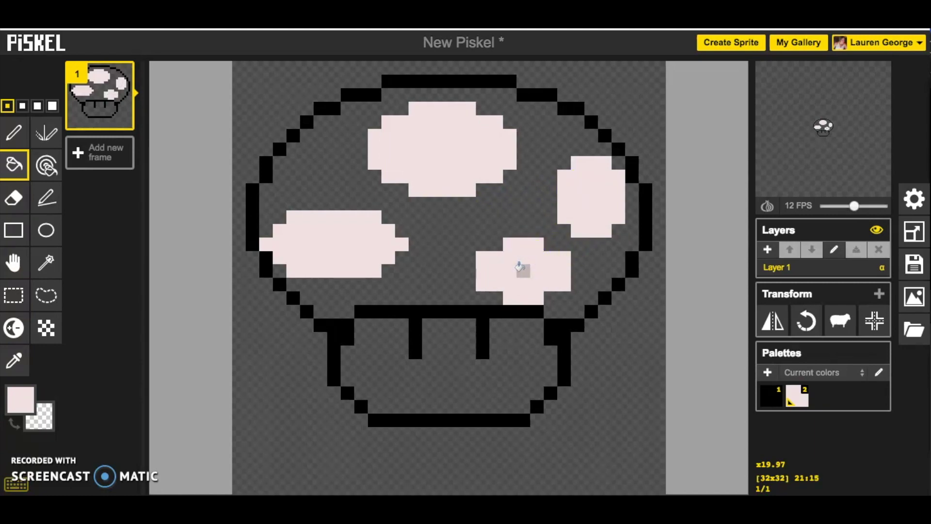
{"action": "left_click", "coordinate": [17, 400]}
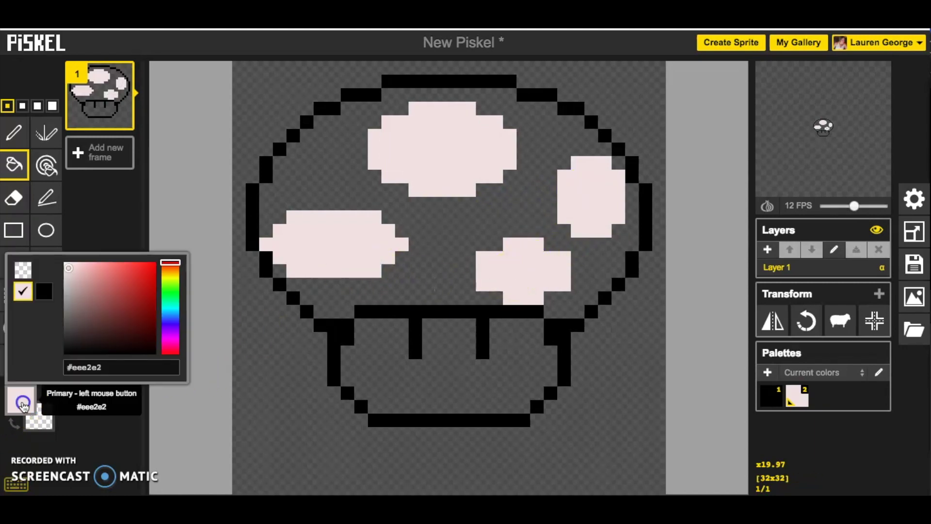
Pick bright red and bucket-fill the cap area around the spots.
{"action": "left_click", "coordinate": [151, 270]}
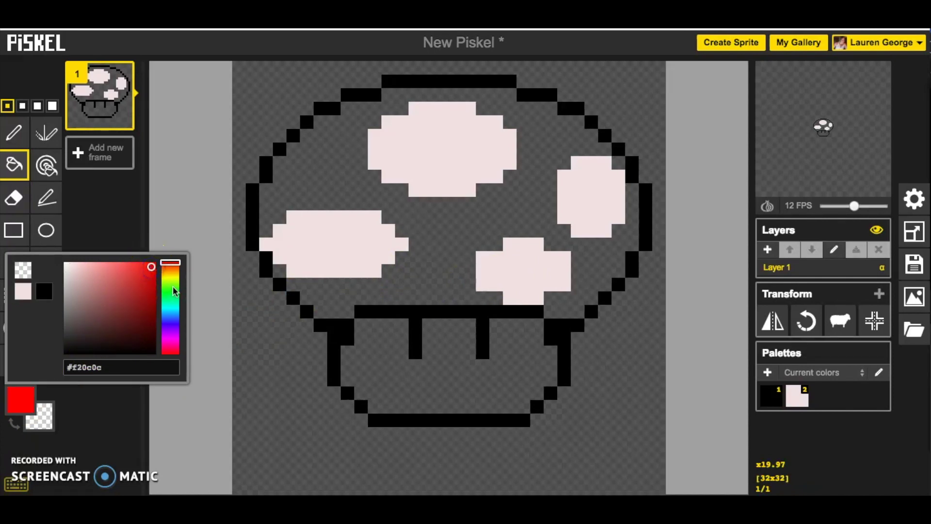
{"action": "left_click", "coordinate": [310, 169]}
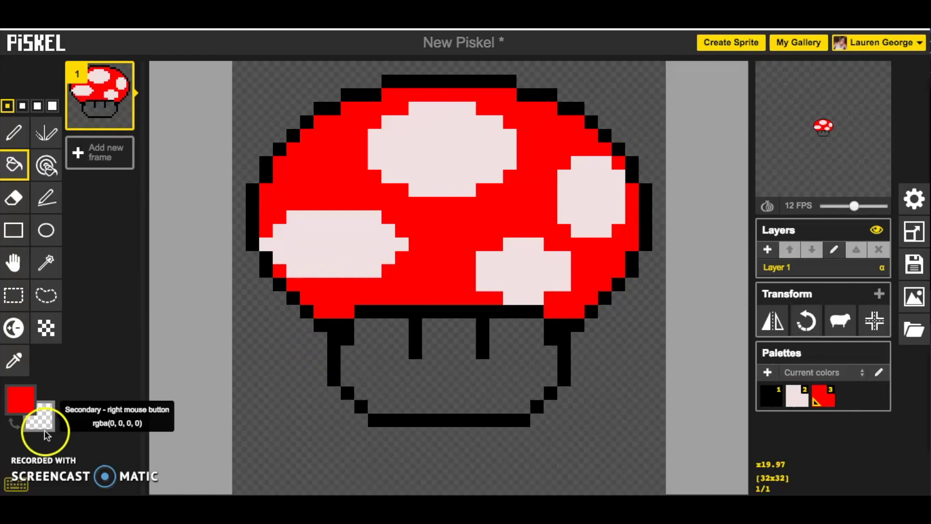
Pick a pale peach (#ecc688) and bucket-fill the mushroom stem.
{"action": "left_click", "coordinate": [23, 402]}
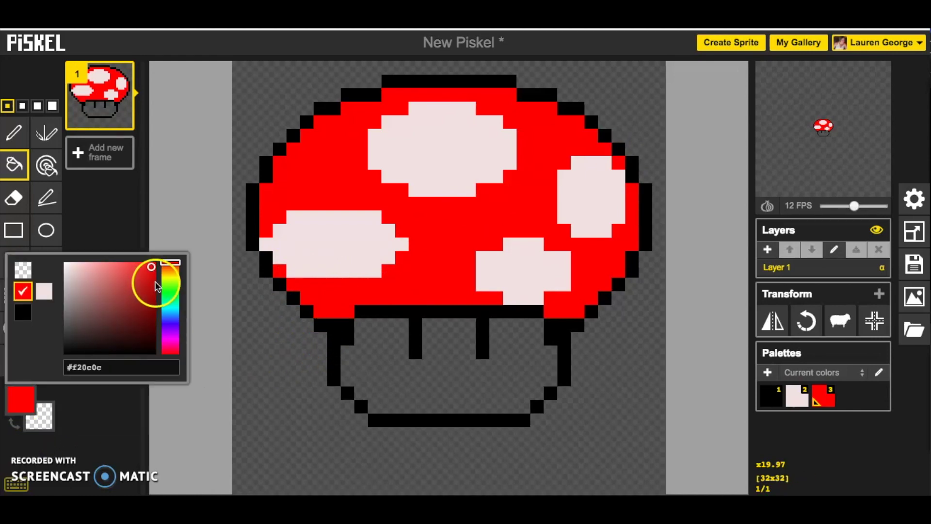
{"action": "left_click", "coordinate": [173, 269]}
{"action": "left_click_drag", "start_coordinate": [173, 269], "coordinate": [175, 276]}
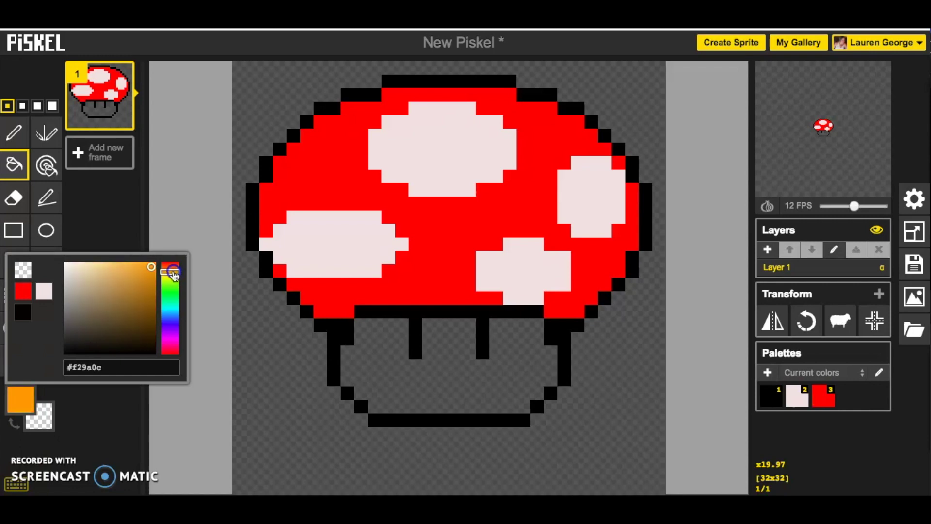
{"action": "left_click", "coordinate": [108, 269]}
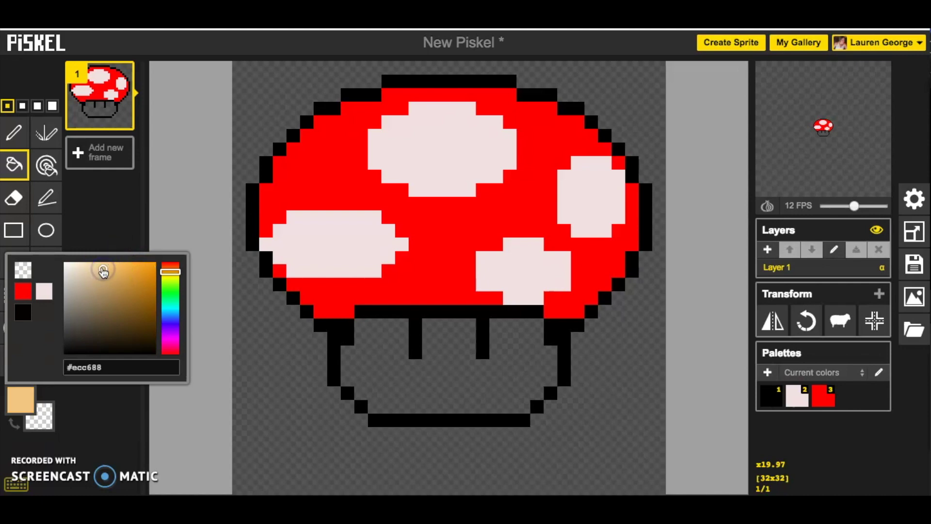
{"action": "left_click", "coordinate": [381, 369]}
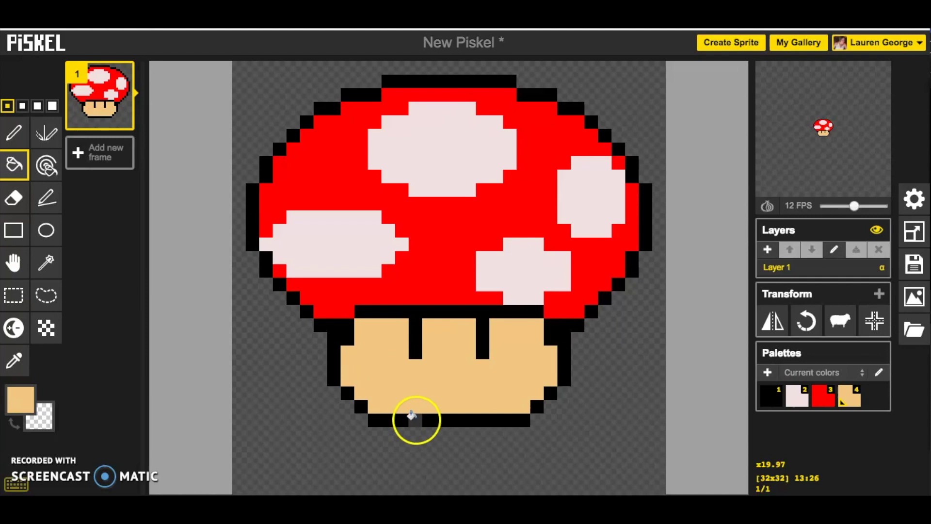
Pick a light periwinkle blue and bucket-fill the empty background around the mushroom.
{"action": "left_click", "coordinate": [19, 397]}
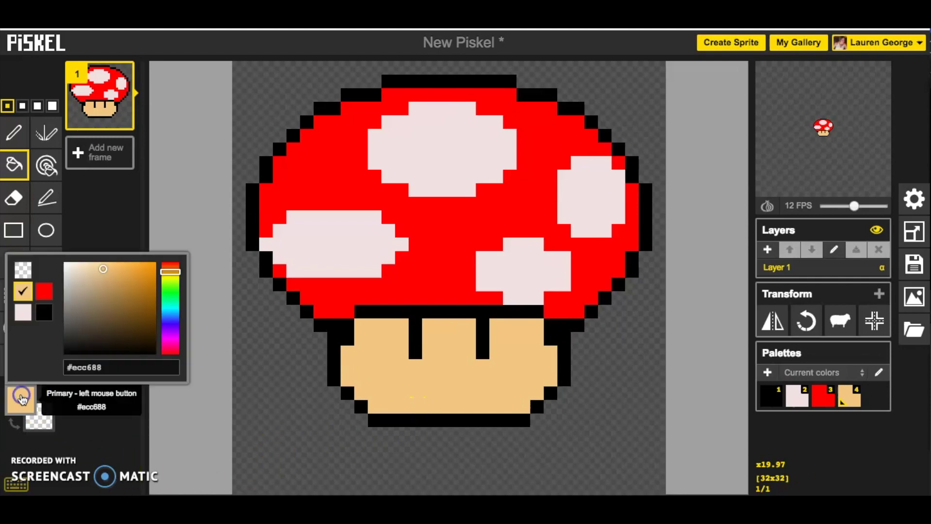
{"action": "left_click", "coordinate": [173, 319]}
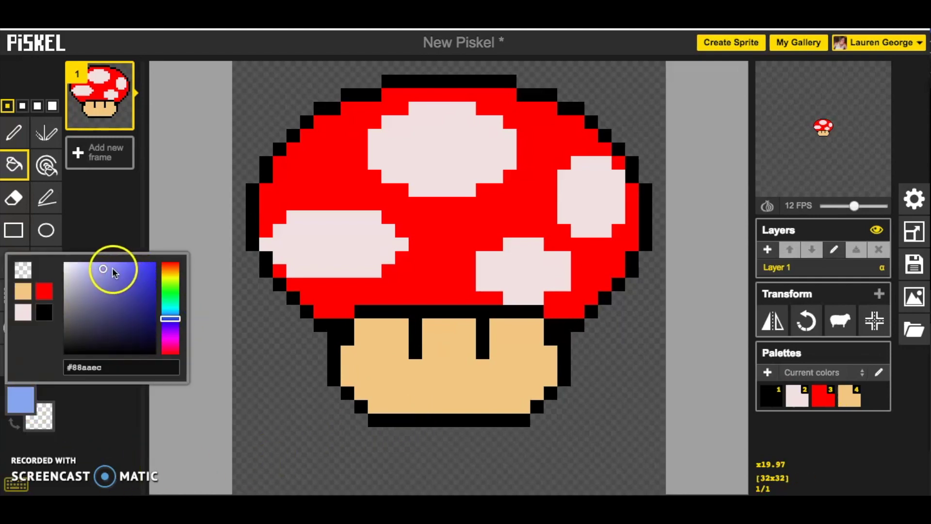
{"action": "left_click", "coordinate": [281, 412]}
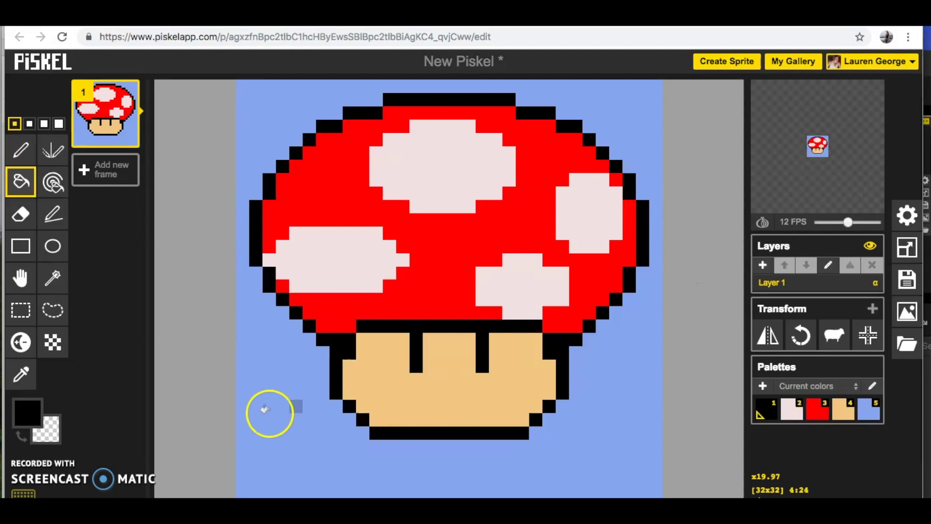
{"action": "left_click", "coordinate": [31, 427]}
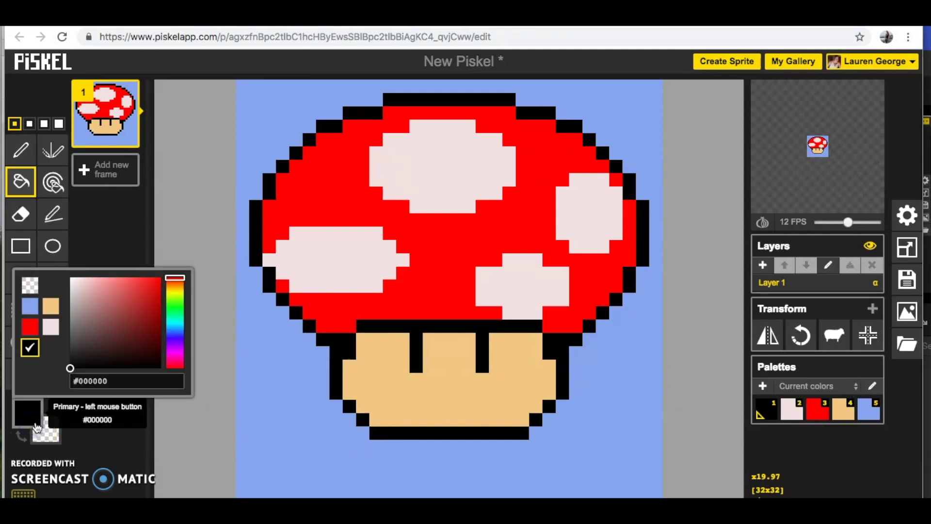
Dismiss the primary colour picker and select the Pen tool for freehand pixel drawing.
{"action": "left_click", "coordinate": [111, 303]}
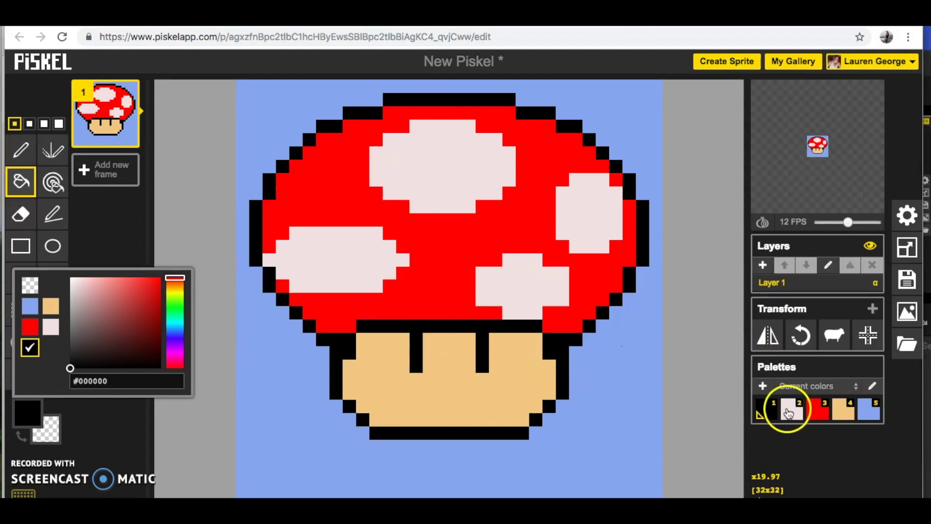
{"action": "left_click", "coordinate": [22, 151]}
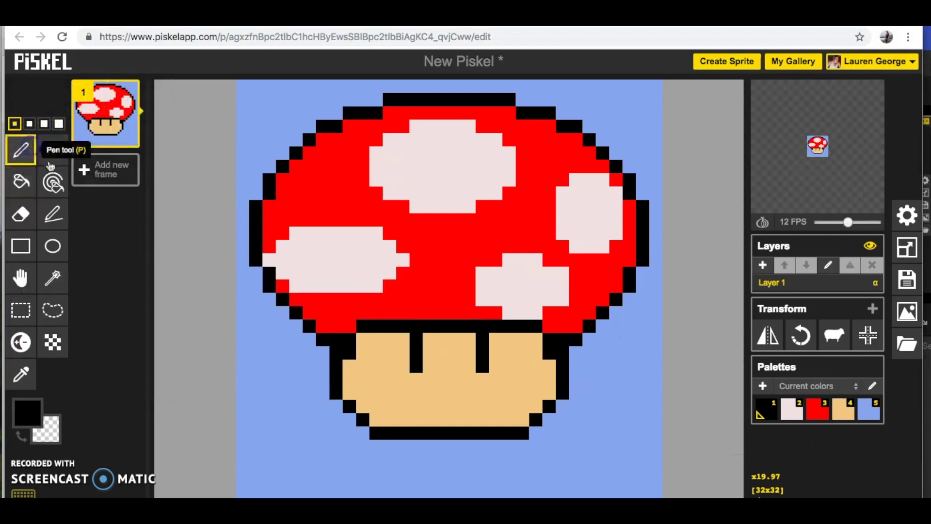
Save the mushroom sprite to your online gallery and view it there as 'New Piskel'.
{"action": "left_click", "coordinate": [907, 281]}
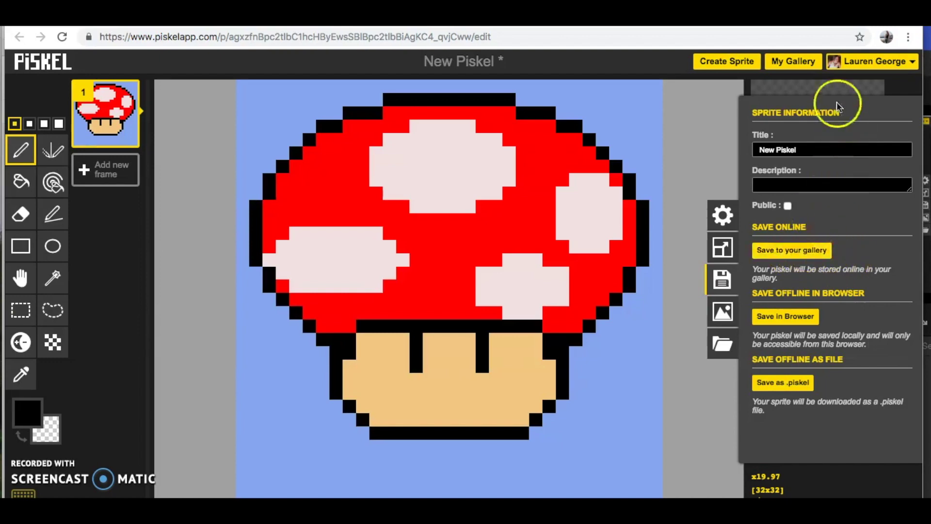
{"action": "left_click", "coordinate": [806, 251]}
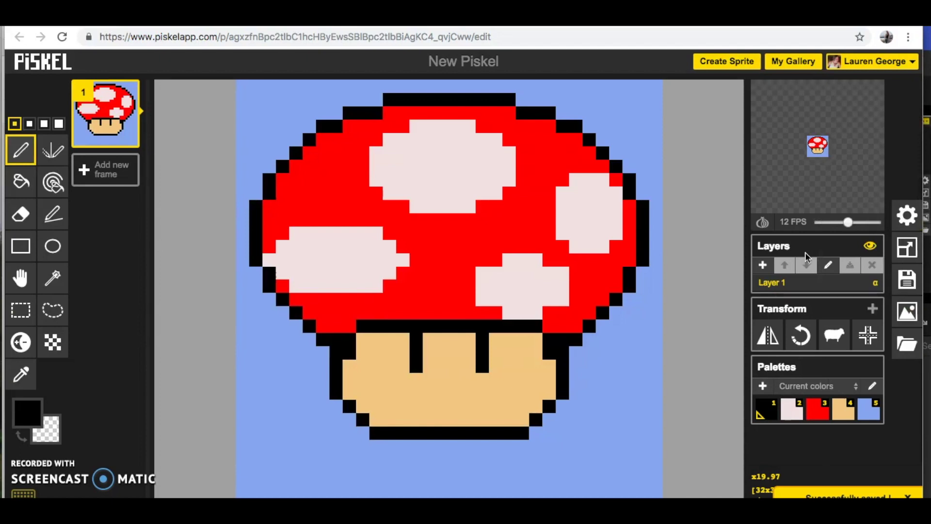
{"action": "mouse_move", "coordinate": [798, 88]}
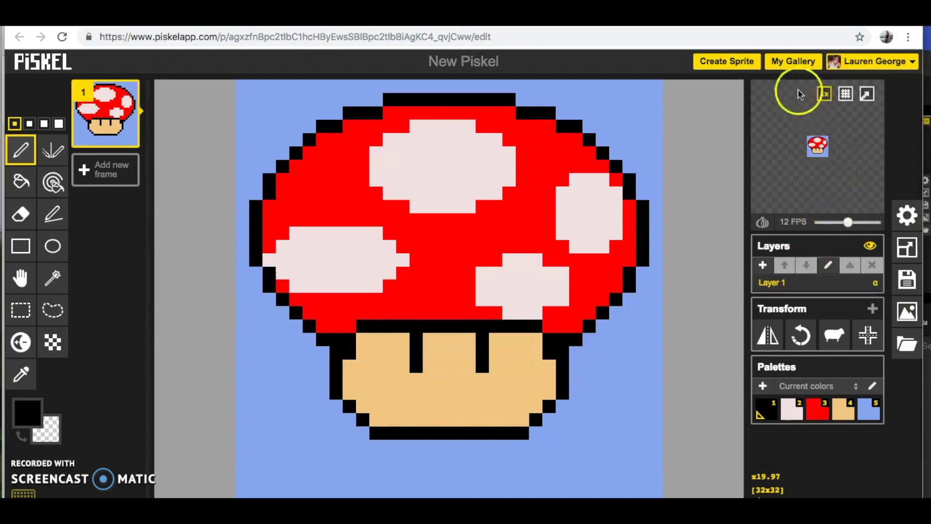
{"action": "left_click", "coordinate": [797, 63]}
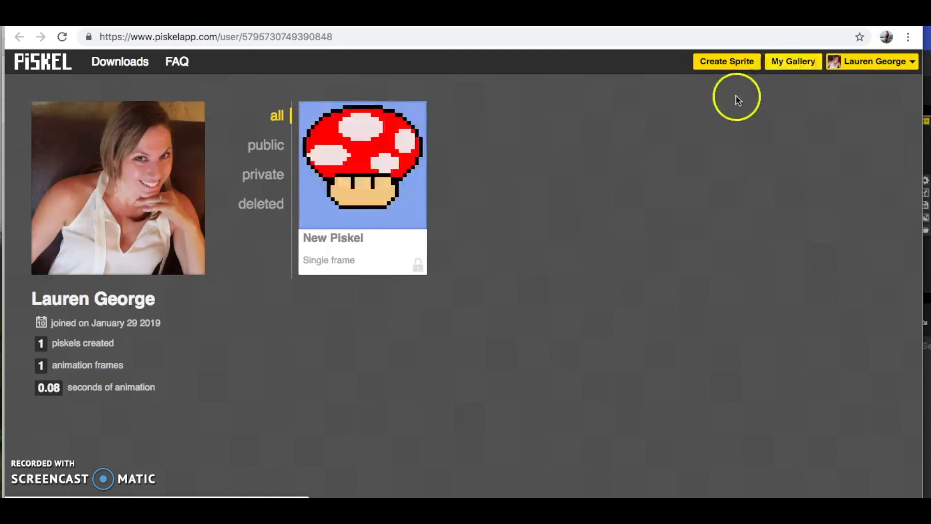
{"action": "mouse_move", "coordinate": [339, 131]}
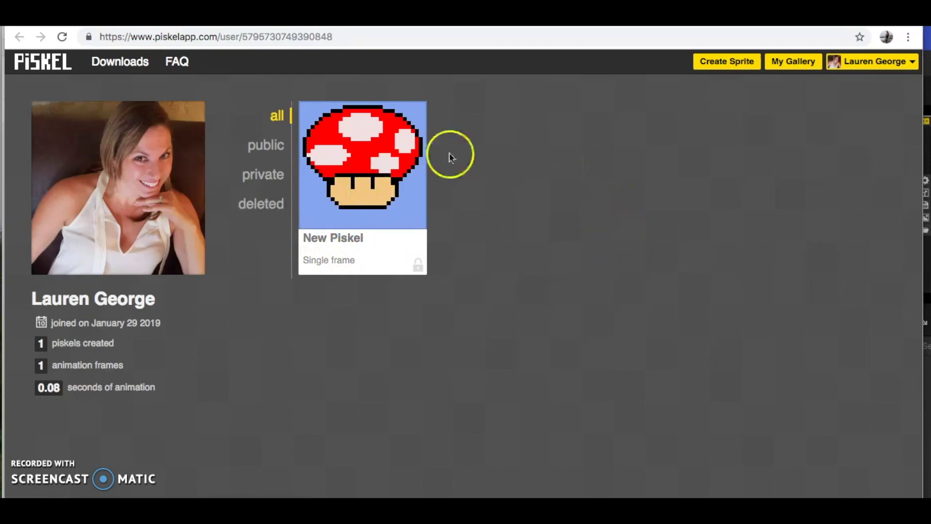
{"action": "mouse_move", "coordinate": [347, 160]}
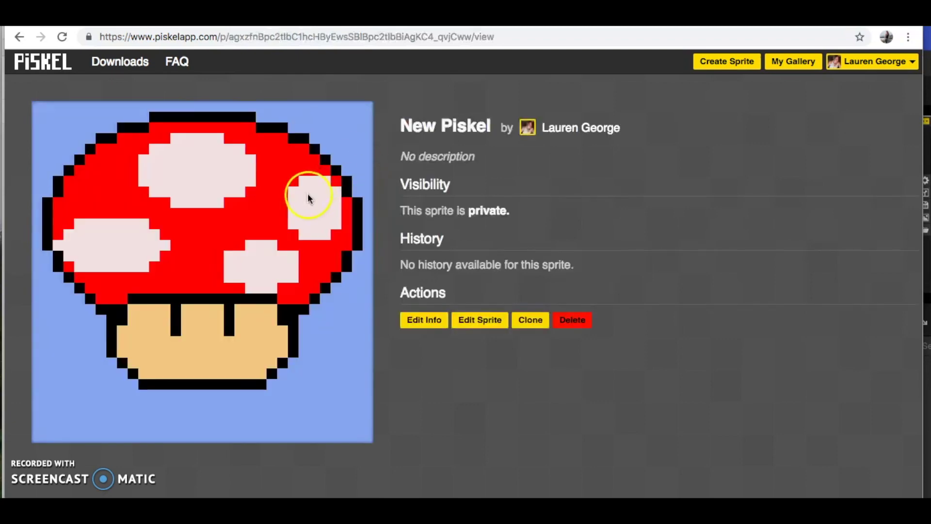
{"action": "left_click", "coordinate": [480, 323]}
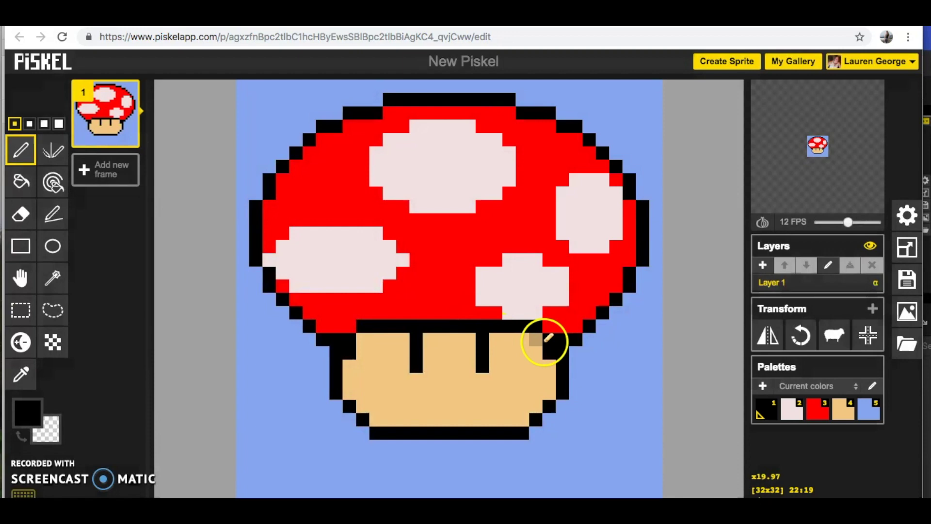